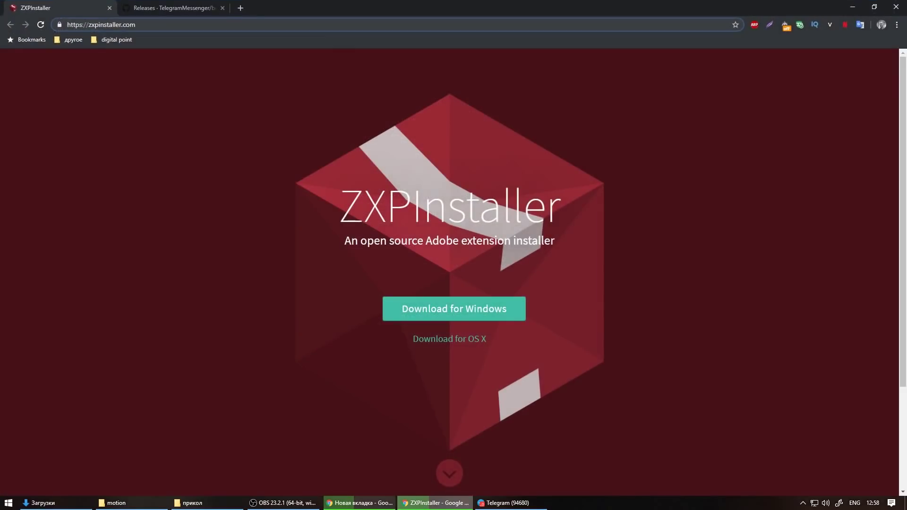
# Step: Download bodymovin-tg.zxp from the assets of the v5.5.2 bodymovin-extension release on GitHub
pyautogui.click(211, 7)
pyautogui.scroll(-2, 449, 272)
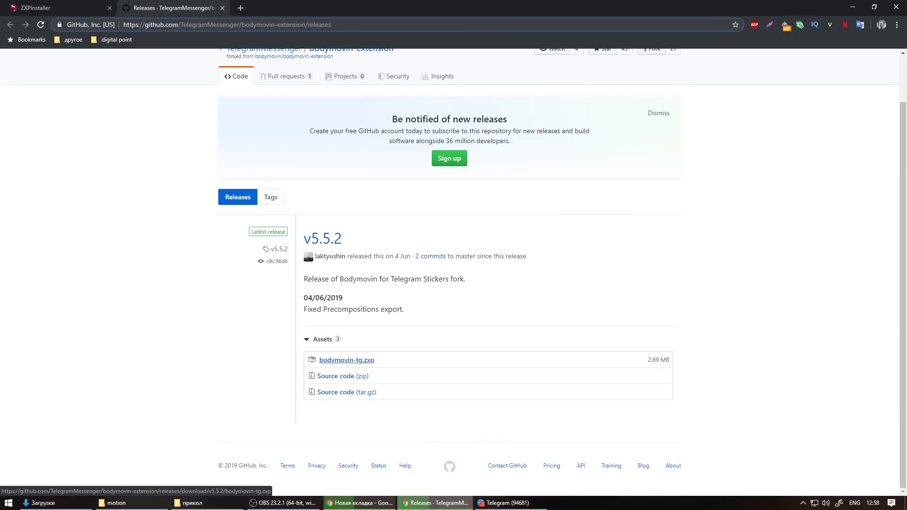
pyautogui.click(347, 360)
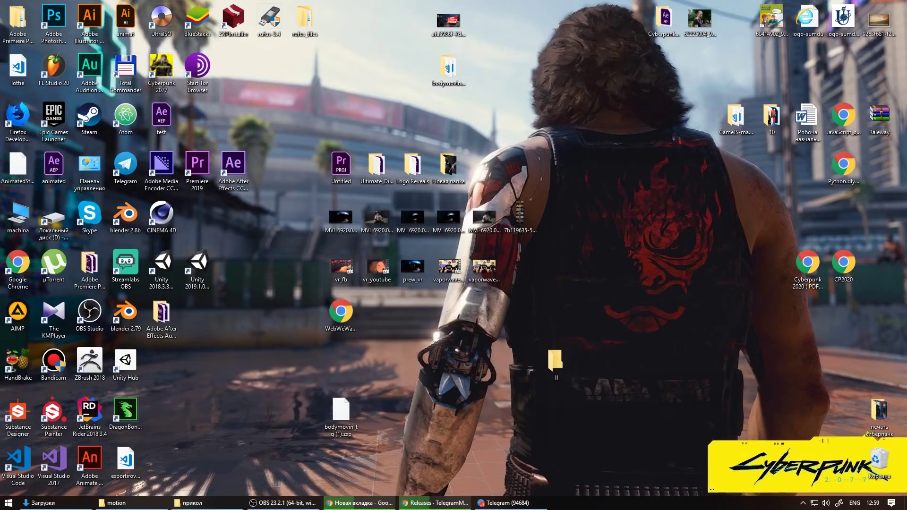
# Step: Switch to ZXPInstaller and install the extension file bodymovin-tg (1).zxp from the desktop
pyautogui.doubleClick(233, 19)
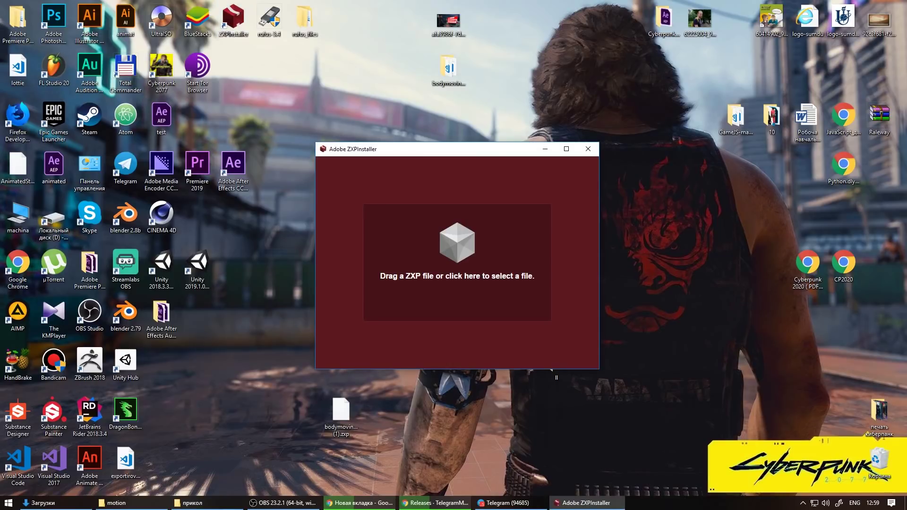
pyautogui.click(340, 416)
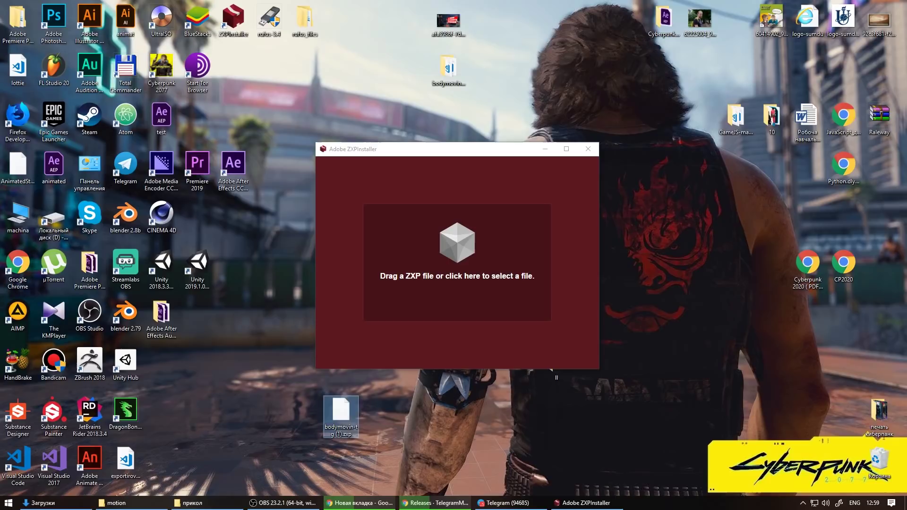
pyautogui.moveTo(341, 411); pyautogui.dragTo(465, 259)
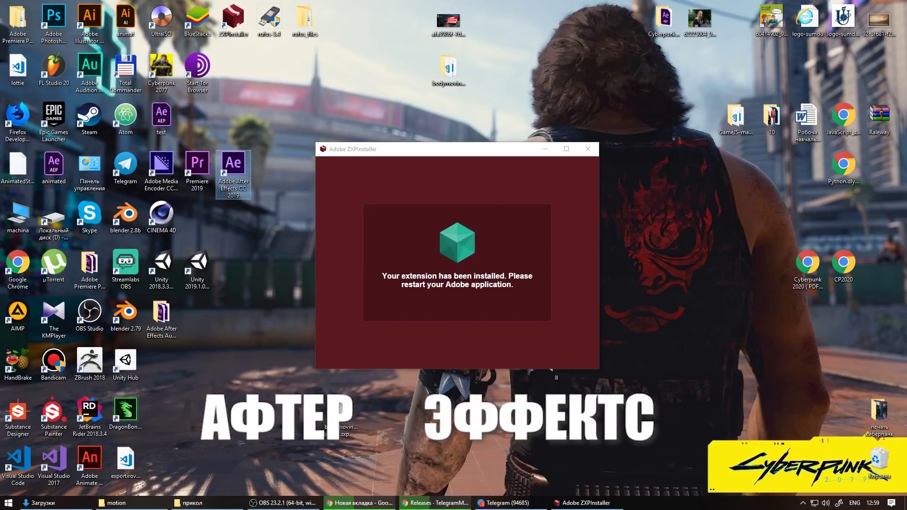
# Step: Launch After Effects CC 2019, review its General preferences, including script file and network access, and accept them
pyautogui.doubleClick(234, 168)
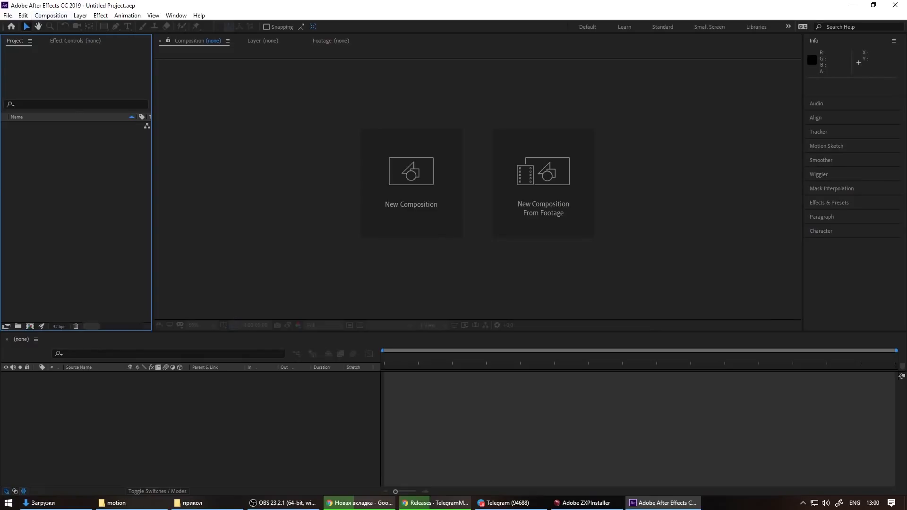
pyautogui.click(23, 15)
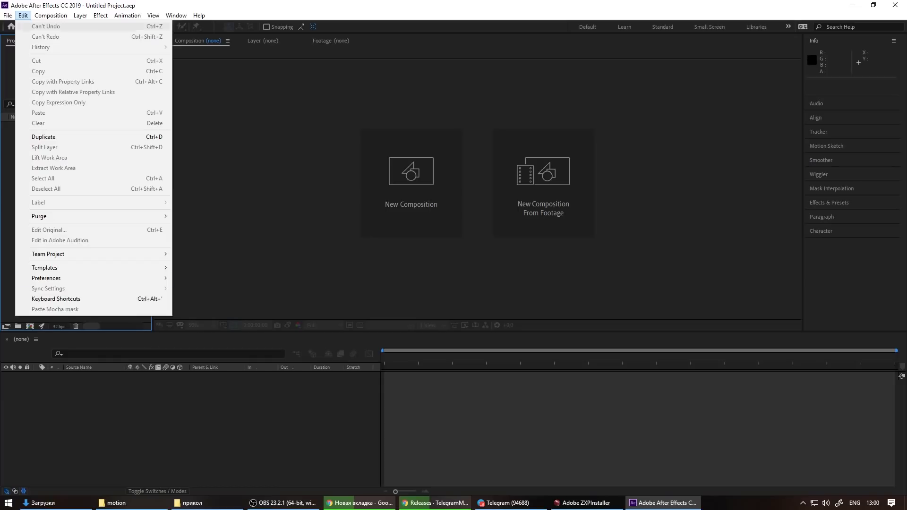
pyautogui.moveTo(46, 278)
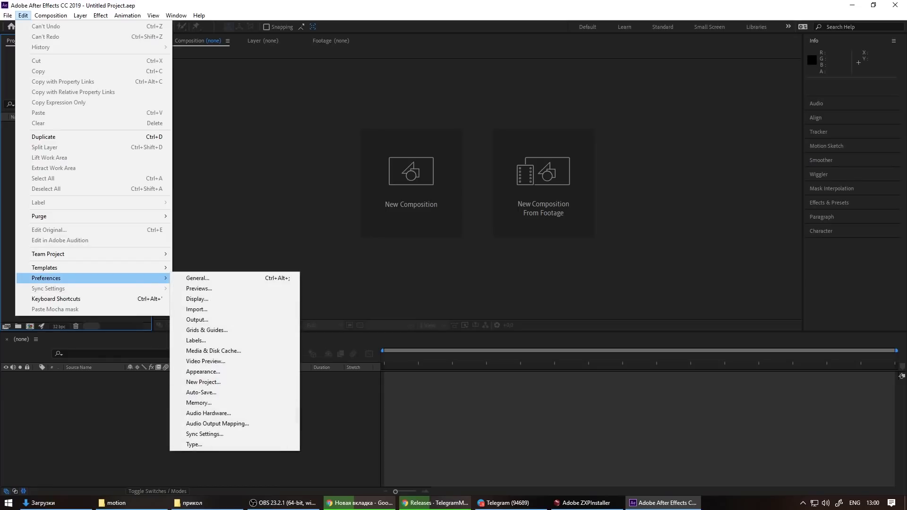
pyautogui.click(197, 277)
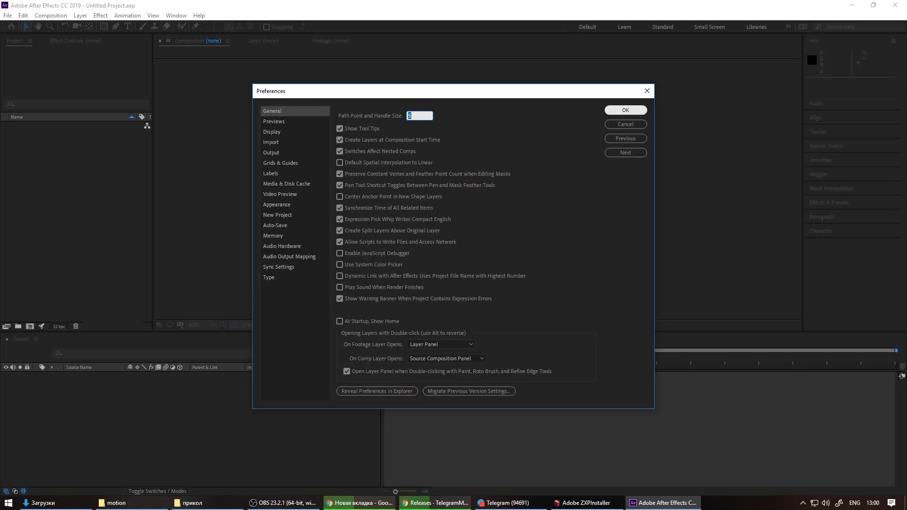
pyautogui.click(625, 110)
# Step: Open the Bodymovin for Telegram Stickers extension and move its window slightly upward
pyautogui.click(176, 15)
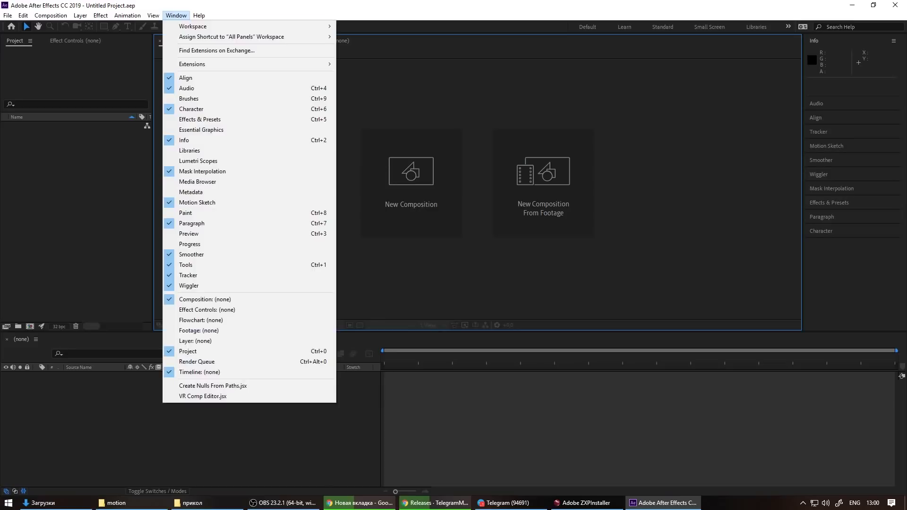
pyautogui.moveTo(249, 64)
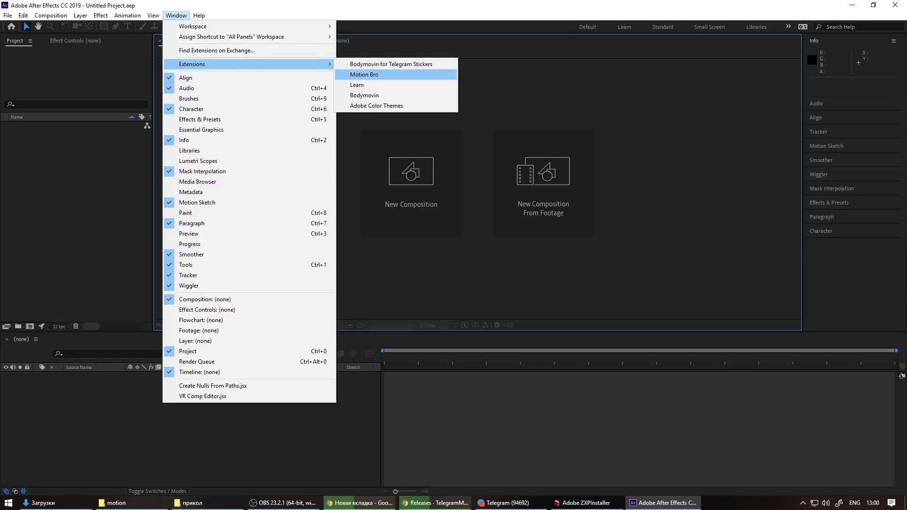
pyautogui.click(391, 64)
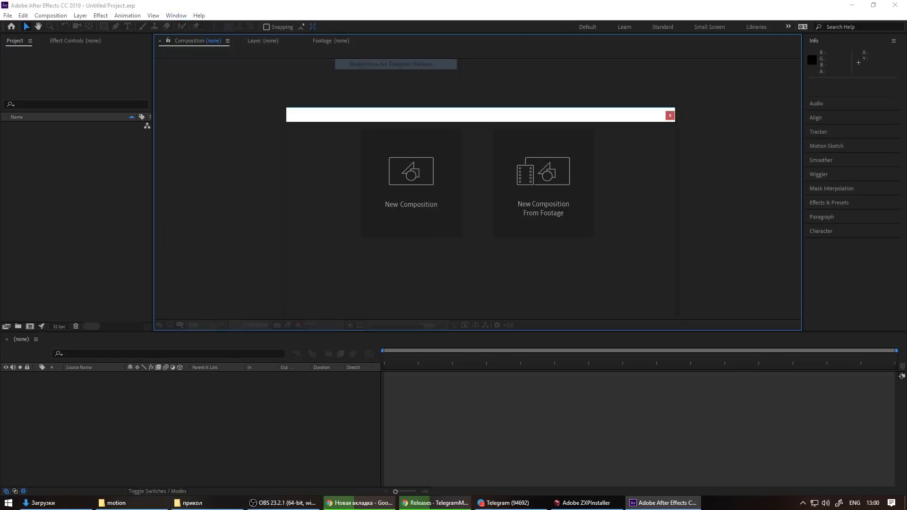
pyautogui.moveTo(367, 110); pyautogui.dragTo(388, 86)
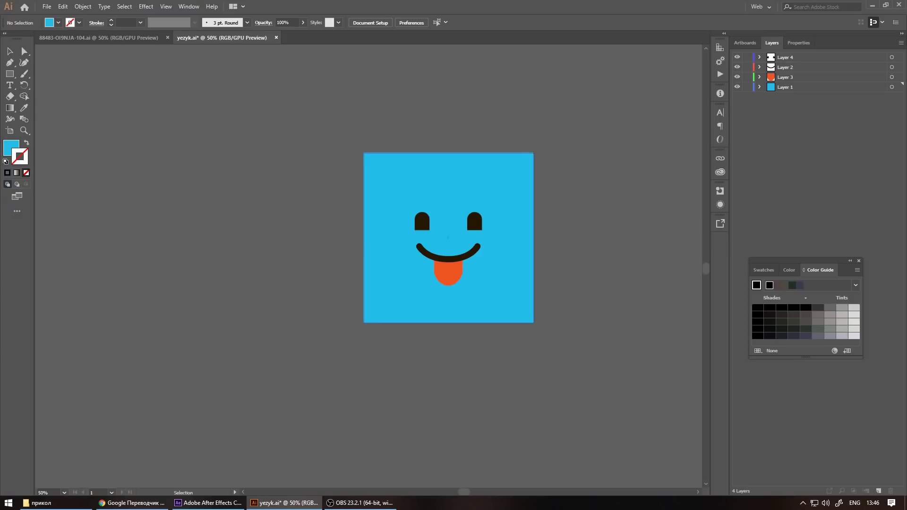
# Step: In Illustrator, examine how the yezyk.ai face artwork is divided among Layer 4, Layer 2 and Layer 3
pyautogui.click(891, 57)
pyautogui.click(891, 67)
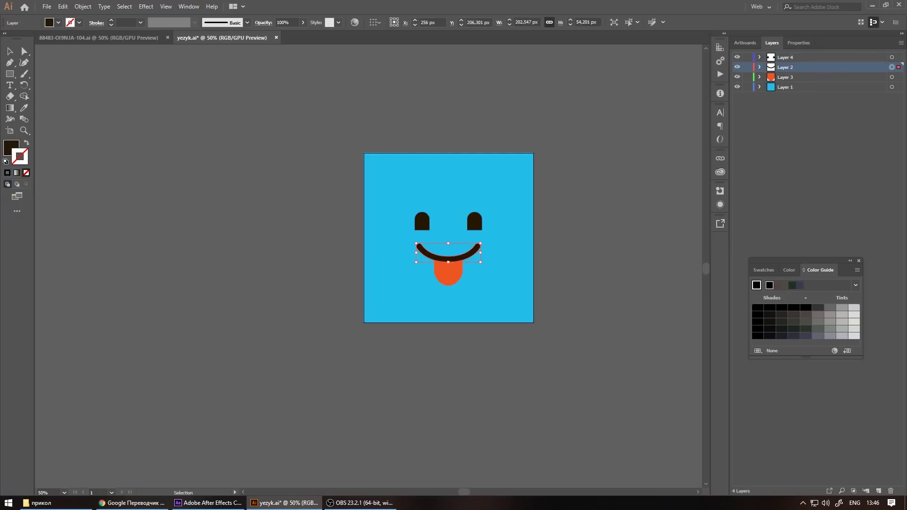
pyautogui.click(892, 77)
pyautogui.click(472, 210)
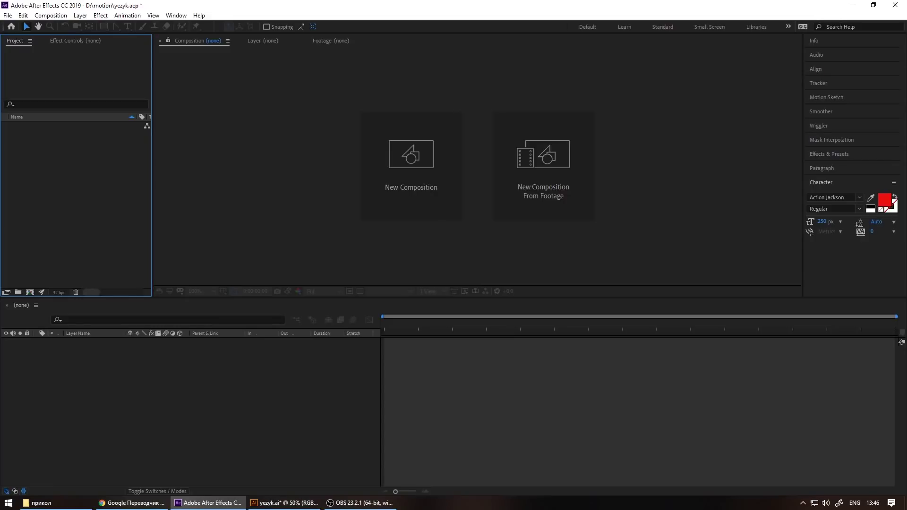
# Step: Import yezyk.ai into the After Effects project as a Composition with Document Size footage dimensions
pyautogui.rightClick(41, 502)
pyautogui.click(28, 484)
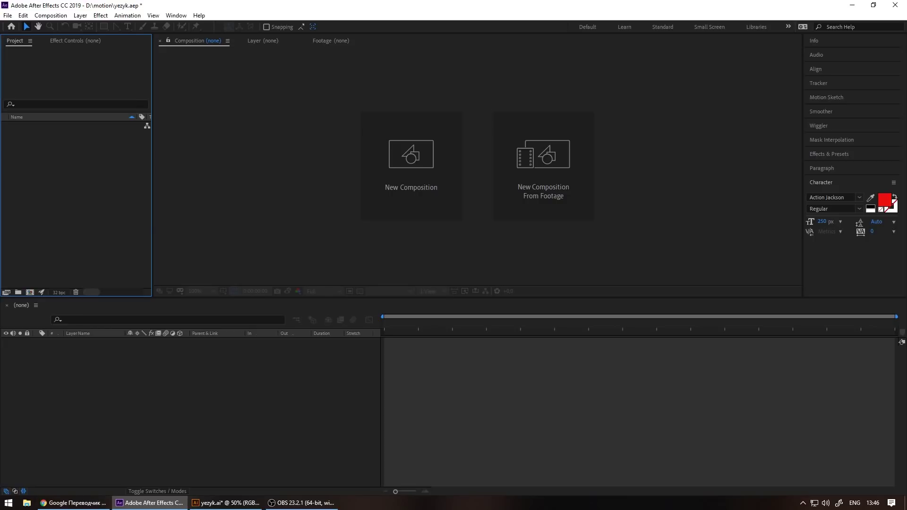
pyautogui.click(7, 15)
pyautogui.moveTo(76, 147)
pyautogui.press('Return')
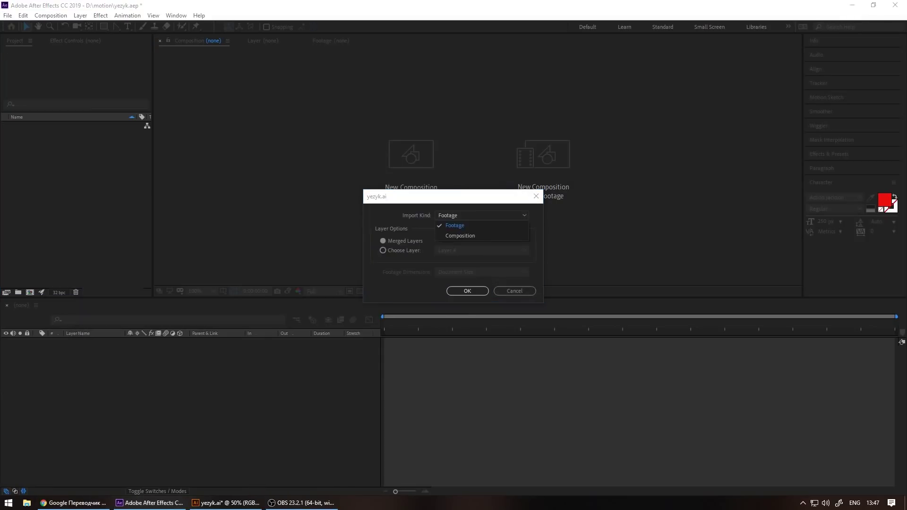
pyautogui.click(459, 235)
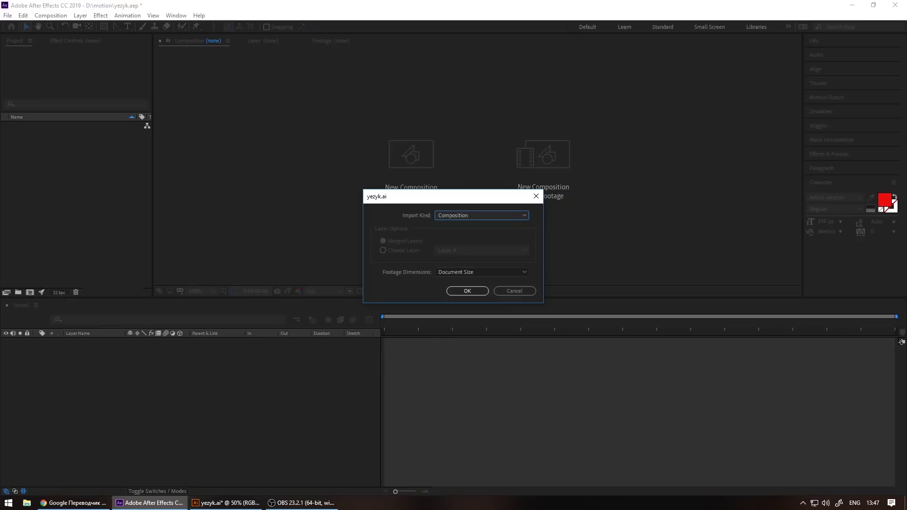
pyautogui.click(467, 290)
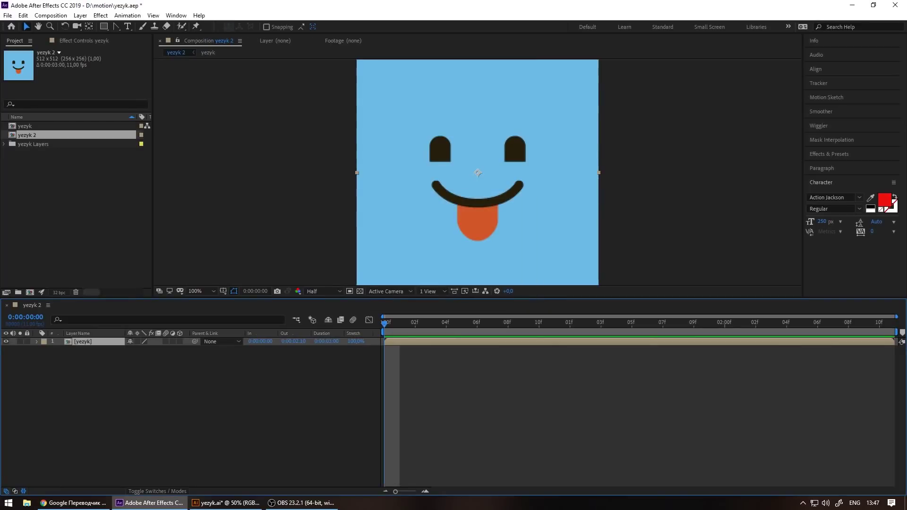
# Step: Examine the size, frame rate and duration in the composition settings of yezyk 2
pyautogui.rightClick(19, 135)
pyautogui.press('Down')
pyautogui.press('Return')
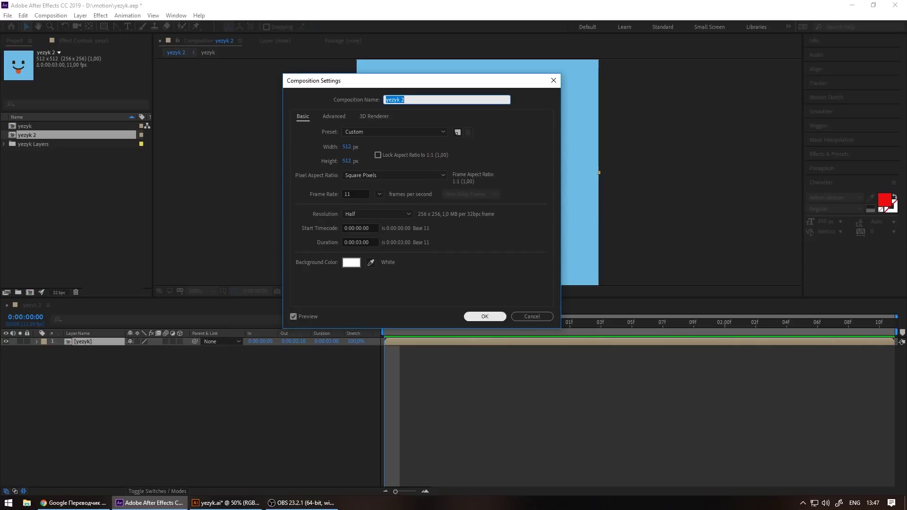
pyautogui.click(485, 316)
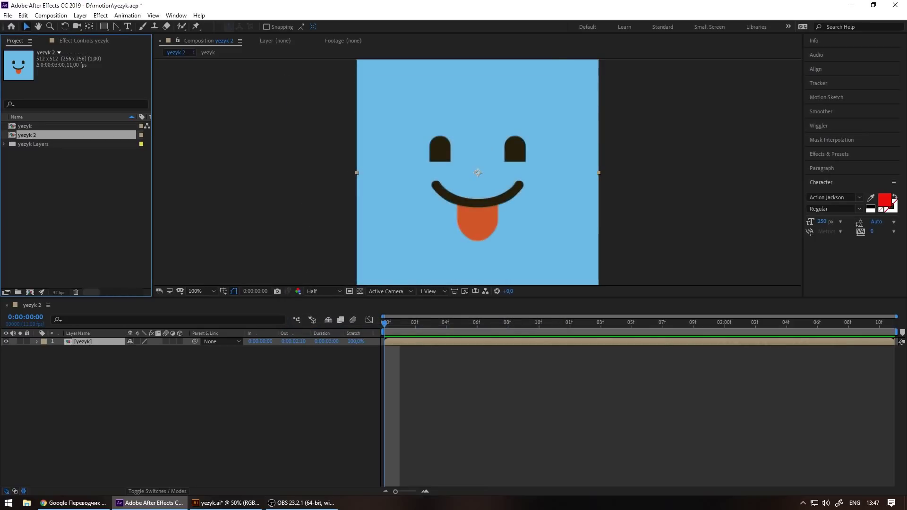
pyautogui.click(189, 402)
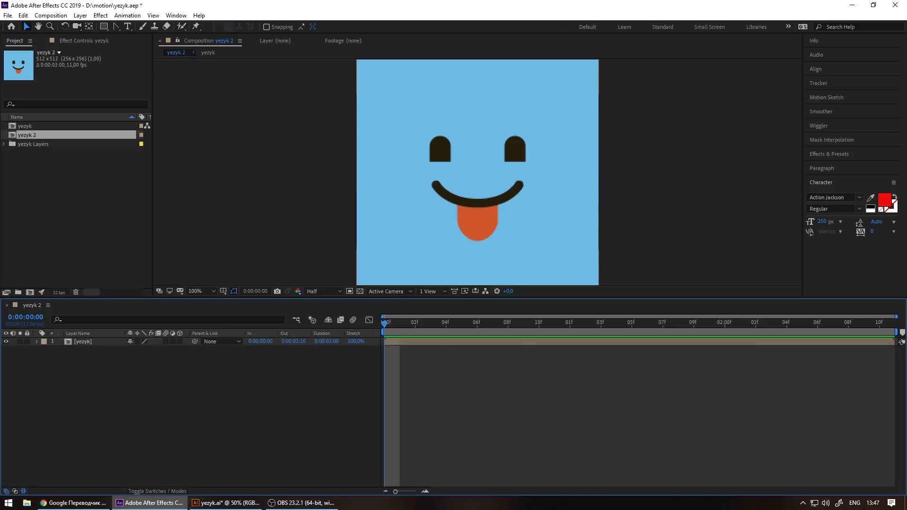
# Step: Open the nested yezyk composition and create shape layers from all four of its vector layers
pyautogui.doubleClick(83, 341)
pyautogui.hotkey('ctrl', 'a')
pyautogui.rightClick(66, 341)
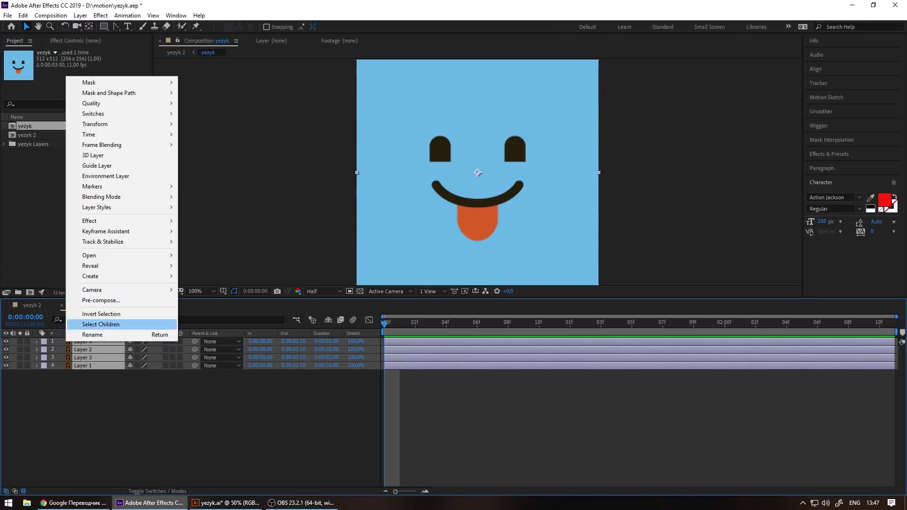
pyautogui.click(153, 16)
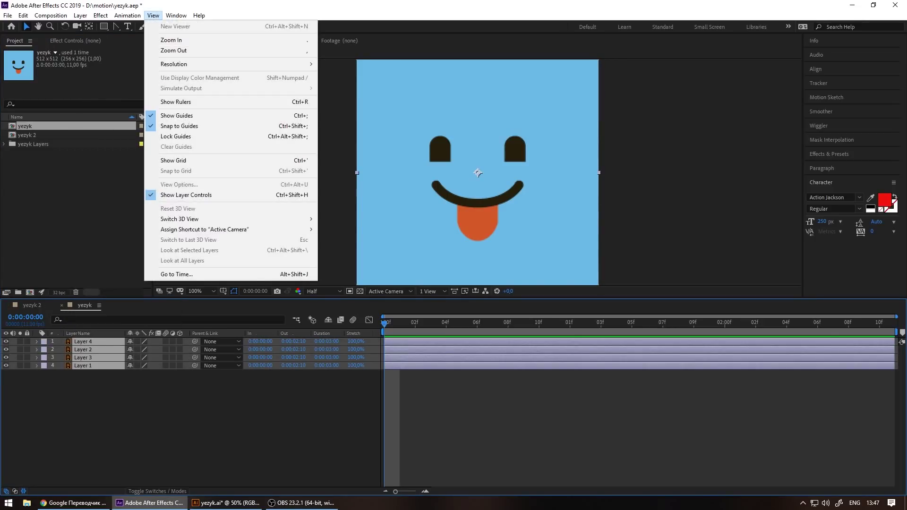
pyautogui.moveTo(80, 16)
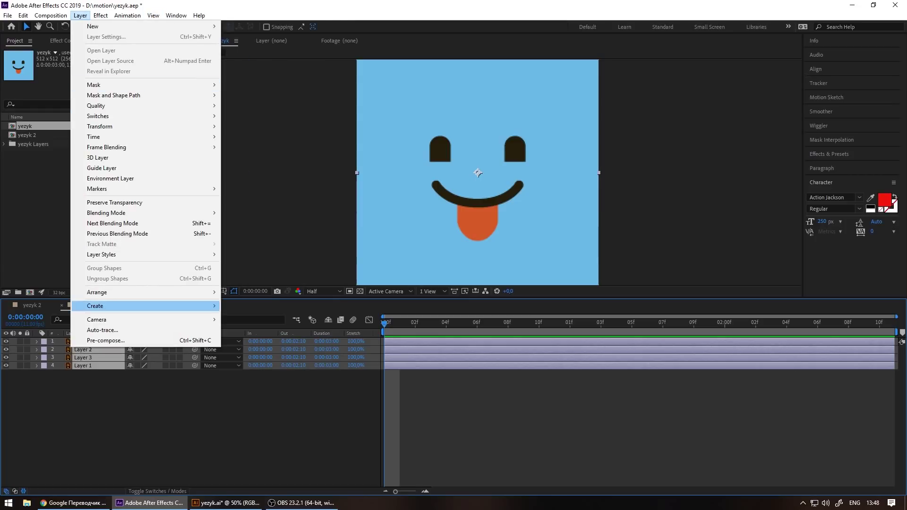
pyautogui.moveTo(144, 306)
pyautogui.click(275, 337)
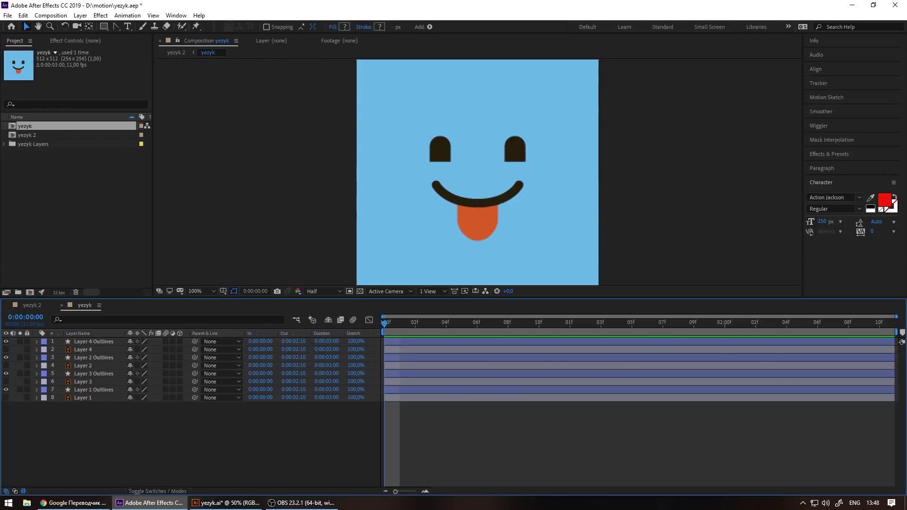
# Step: Delete the original Illustrator layers Layer 4, Layer 2, Layer 3 and Layer 1, keeping the outline layers
pyautogui.click(82, 349)
pyautogui.keyDown('ctrl'); pyautogui.click(83, 366); pyautogui.keyUp('ctrl')
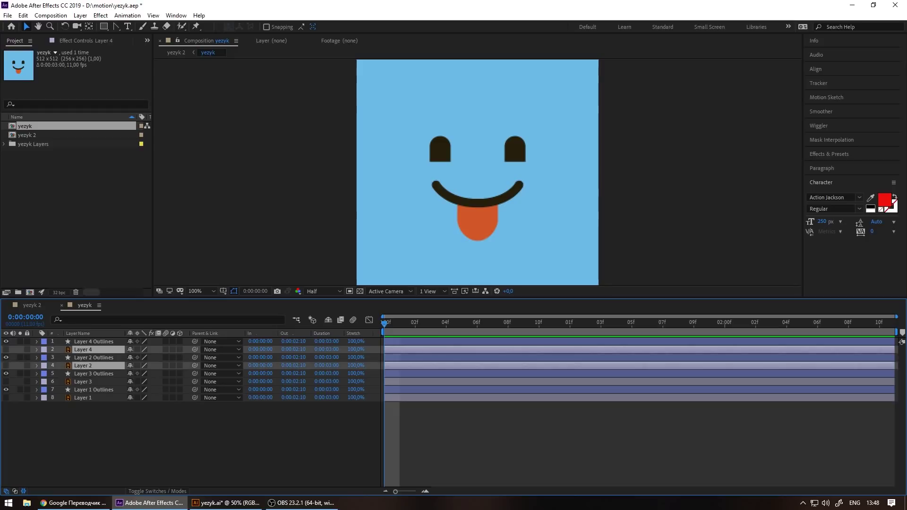
pyautogui.keyDown('ctrl'); pyautogui.click(83, 382); pyautogui.keyUp('ctrl')
pyautogui.keyDown('ctrl'); pyautogui.click(83, 398); pyautogui.keyUp('ctrl')
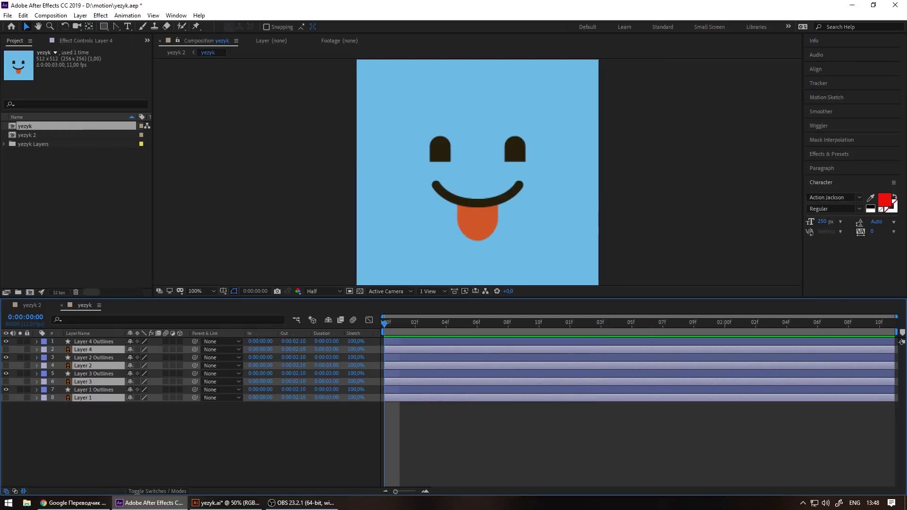
pyautogui.press('Delete')
# Step: Add a shape layer below Layer 2 Outlines with a light-blue rectangle covering the area just above the mouth
pyautogui.click(94, 357)
pyautogui.click(80, 15)
pyautogui.moveTo(142, 26)
pyautogui.click(241, 78)
pyautogui.moveTo(436, 167)
pyautogui.mouseDown()
pyautogui.moveTo(475, 199)
pyautogui.moveTo(477, 183)
pyautogui.mouseUp()
pyautogui.press('v')
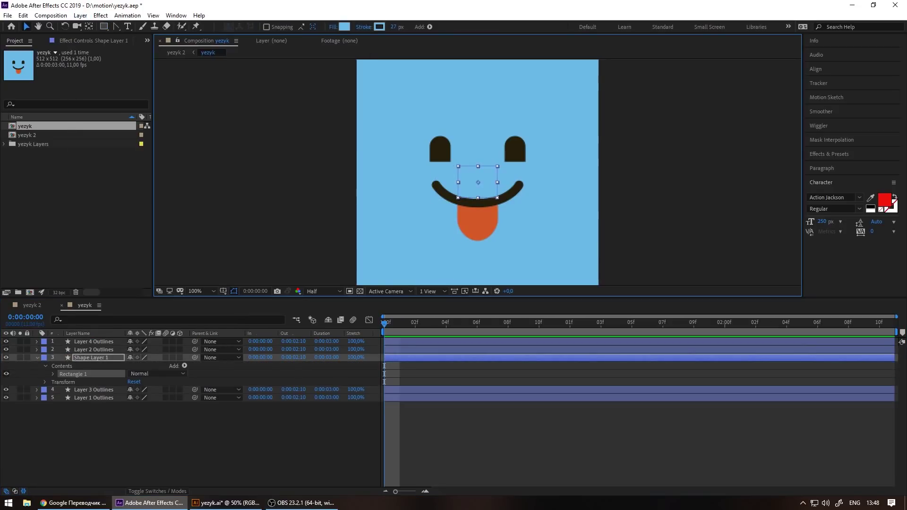
pyautogui.scroll(2, 524, 203)
pyautogui.scroll(-2, 434, 183)
# Step: Animate the position of Layer 3 Outlines with keyframes at 0:00, 1:05 and 2:10, raising the tongue to 256,179 at the start
pyautogui.click(632, 323)
pyautogui.hotkey('ctrl', 'shift', 'a')
pyautogui.click(94, 397)
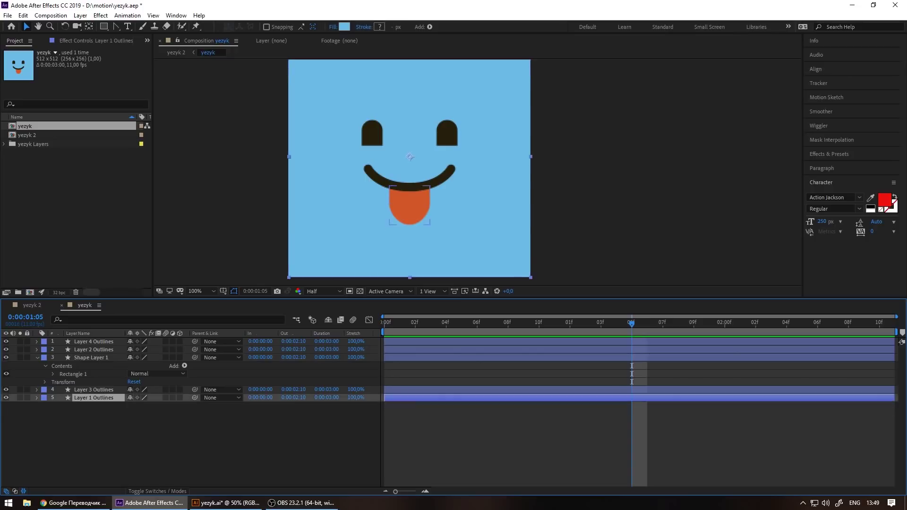
pyautogui.click(94, 389)
pyautogui.click(37, 389)
pyautogui.click(879, 422)
pyautogui.press('k')
pyautogui.press('j')
pyautogui.press('j')
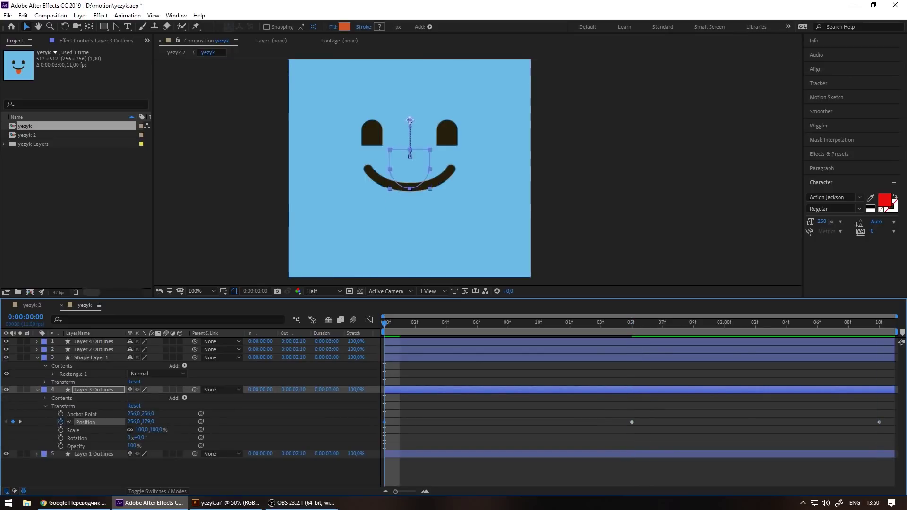
# Step: Set the keyframe velocity influence of the tongue's position keyframes to 75 and preview the animation
pyautogui.hotkey('ctrl', 'shift', 'k')
pyautogui.click(443, 216)
pyautogui.write('75')
pyautogui.press('Return')
pyautogui.press('space')
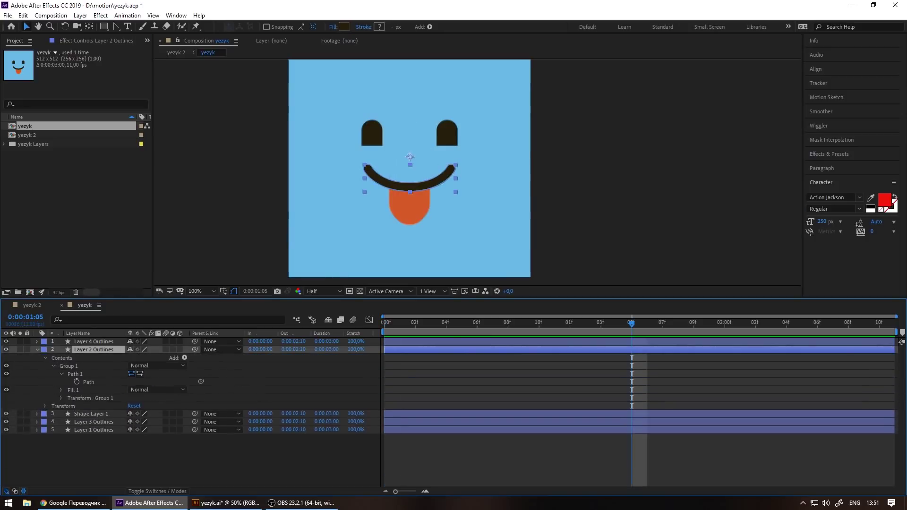
# Step: Animate the scale of Group 1 in Layer 2 Outlines with keyframes at 0:00, 1:05 and 2:10
pyautogui.click(60, 397)
pyautogui.click(77, 422)
pyautogui.press('Home')
pyautogui.press('End')
pyautogui.press('j')
pyautogui.moveTo(142, 421); pyautogui.dragTo(163, 422)
pyautogui.press('space')
pyautogui.click(142, 422)
pyautogui.press('Return')
# Step: Ease the mouth's scale keyframes with Keyframe Velocity, then preview the animation and collapse the layer's properties
pyautogui.hotkey('ctrl', 'shift', 'k')
pyautogui.press('Return')
pyautogui.moveTo(415, 324); pyautogui.dragTo(879, 324)
pyautogui.press('space')
pyautogui.press('space')
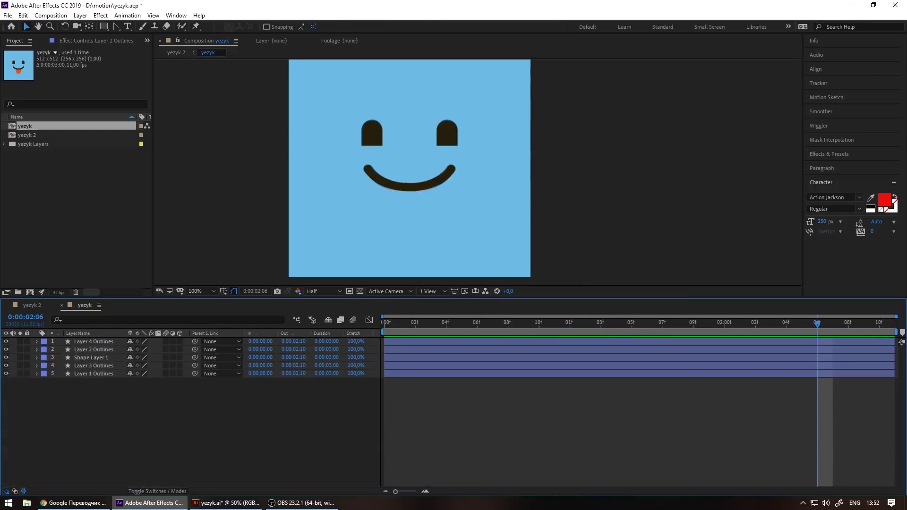
pyautogui.press('space')
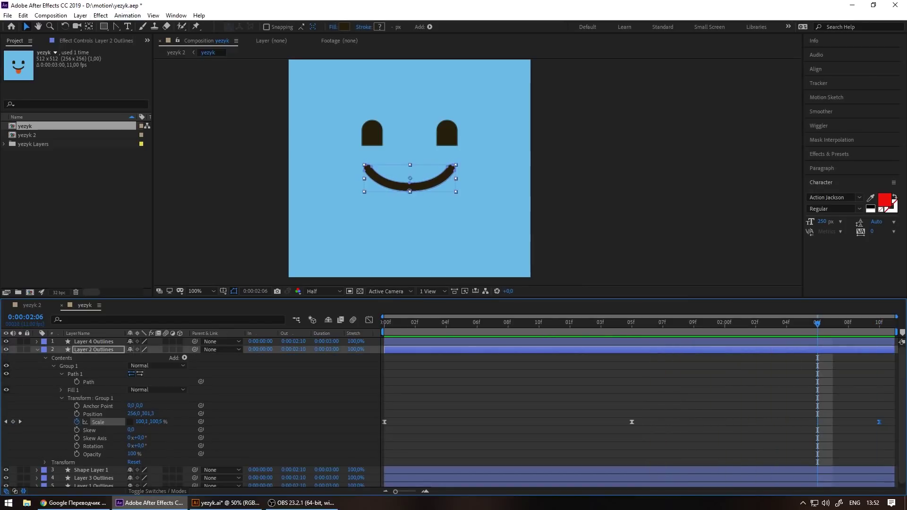
pyautogui.press('u')
pyautogui.press('F2')
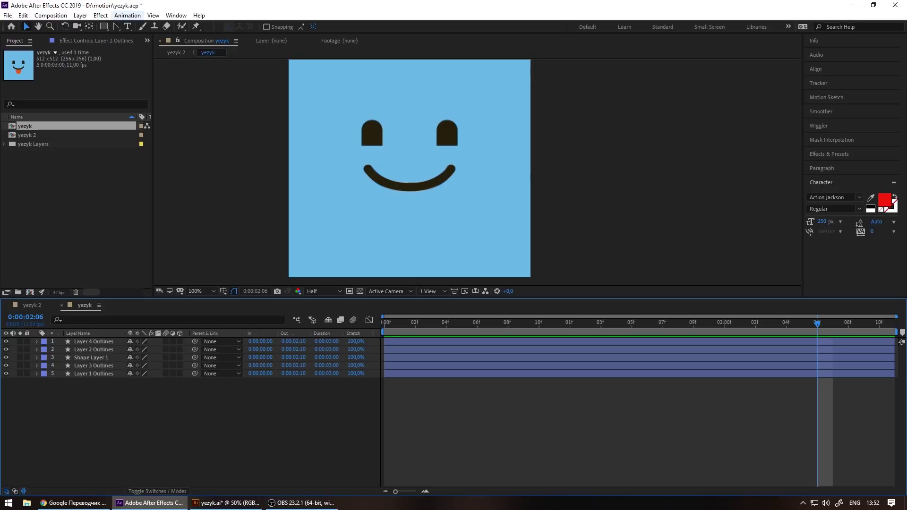
# Step: Save the project and open the Bodymovin for Telegram Stickers extension
pyautogui.hotkey('ctrl', 's')
pyautogui.click(153, 16)
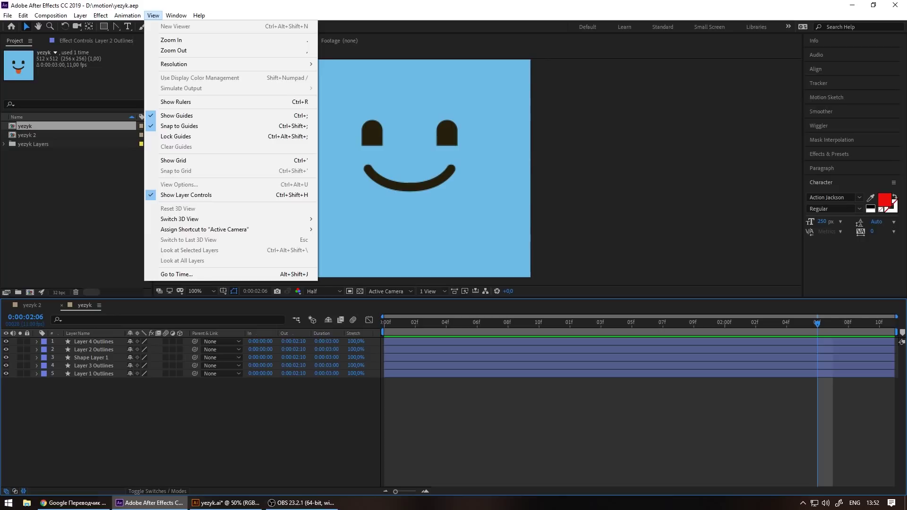
pyautogui.moveTo(175, 15)
pyautogui.moveTo(236, 63)
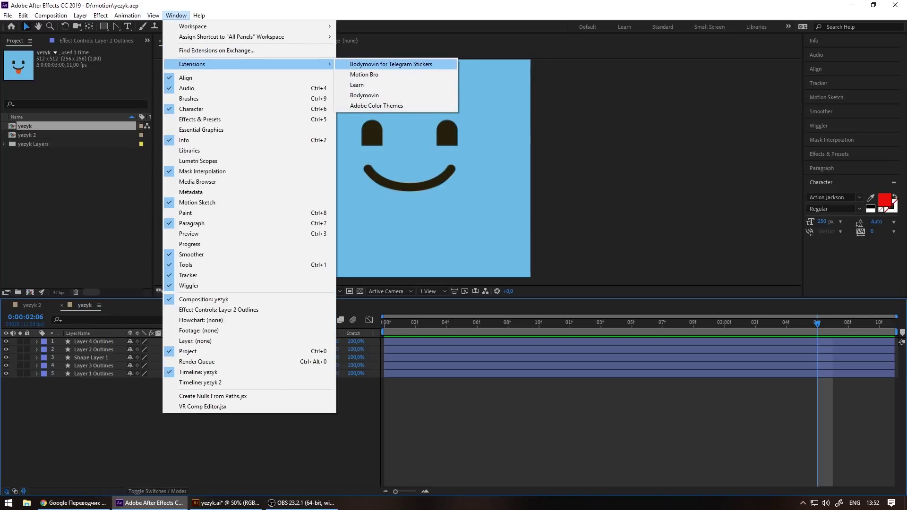
pyautogui.click(391, 65)
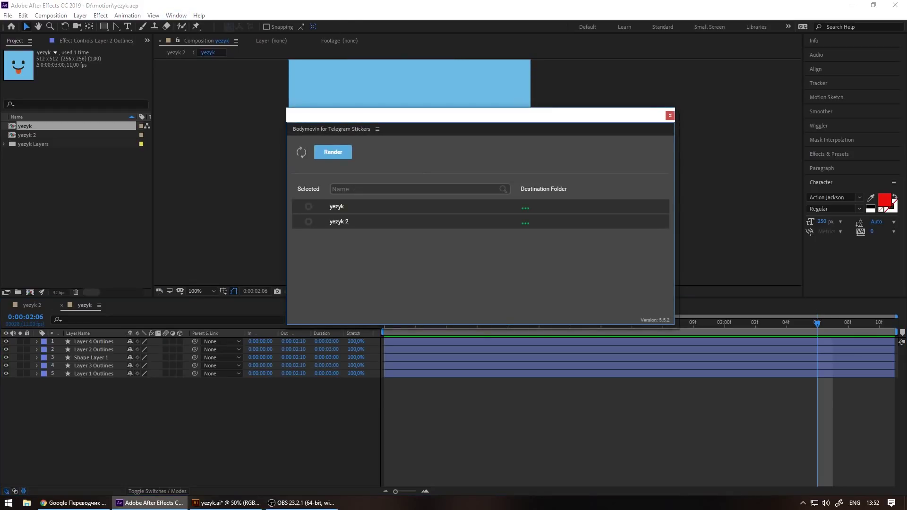
# Step: Render the yezyk 2 composition to D:\motion\yezyk.tgs and close the finished render report
pyautogui.click(525, 208)
pyautogui.click(117, 207)
pyautogui.doubleClick(172, 175)
pyautogui.click(141, 249)
pyautogui.write('yezyk2')
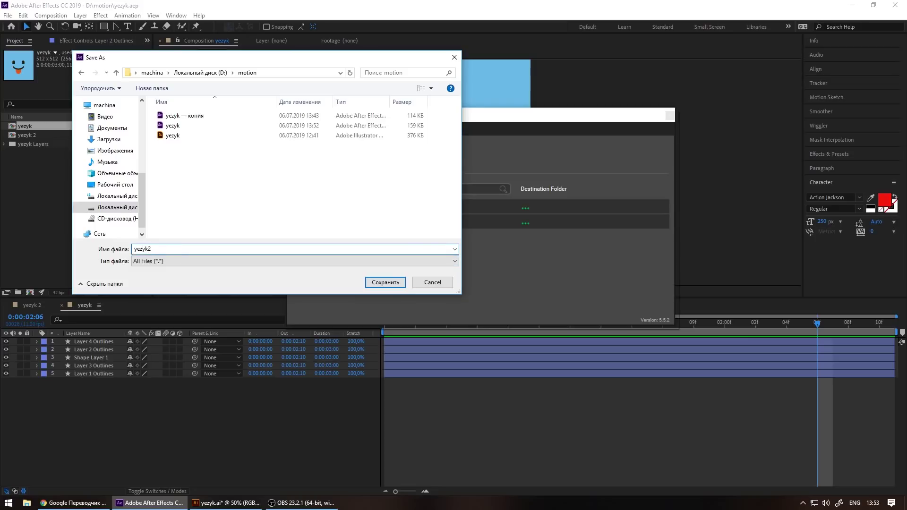
pyautogui.press('Return')
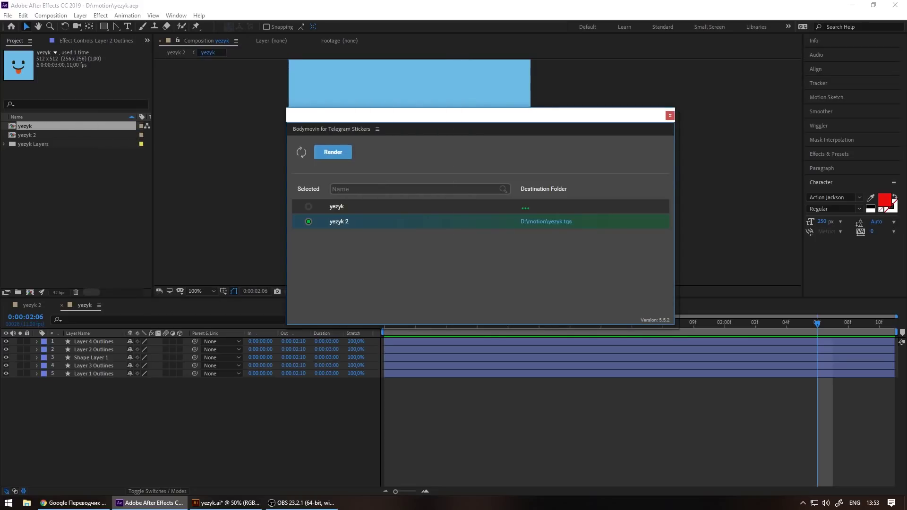
pyautogui.click(333, 151)
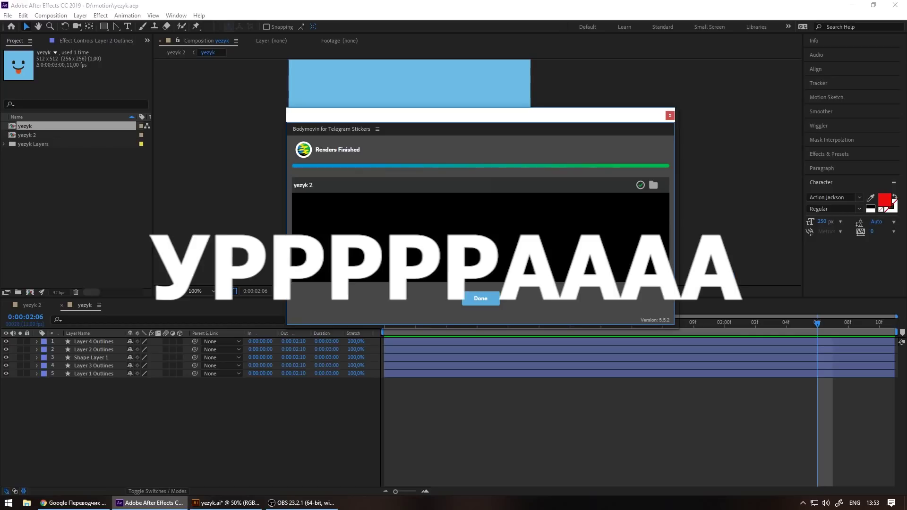
pyautogui.click(482, 300)
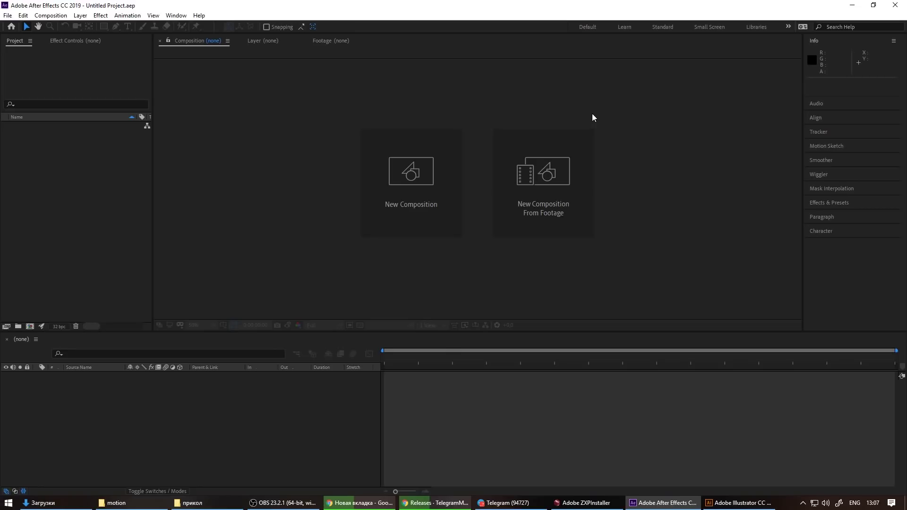
# Step: Switch to Telegram and send the Stickers bot the command /newanimated
pyautogui.moveTo(508, 503)
pyautogui.click(510, 465)
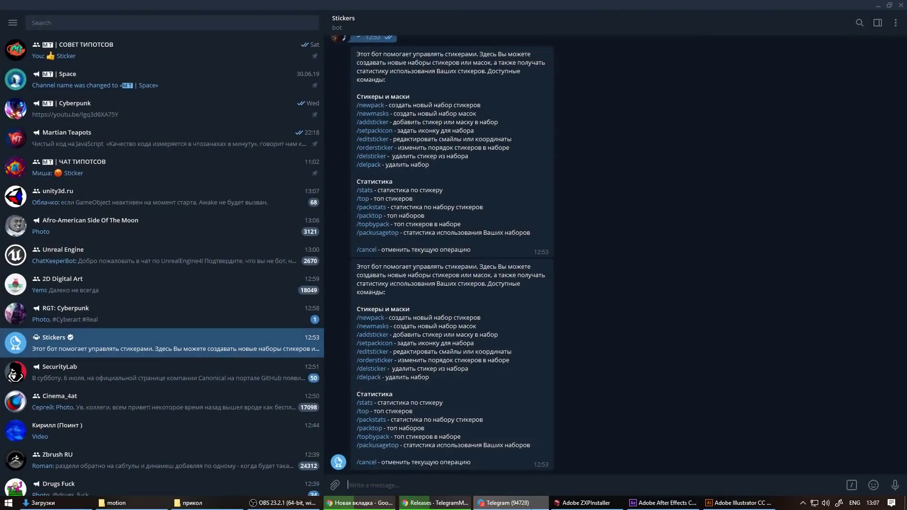
pyautogui.click(386, 22)
pyautogui.click(433, 484)
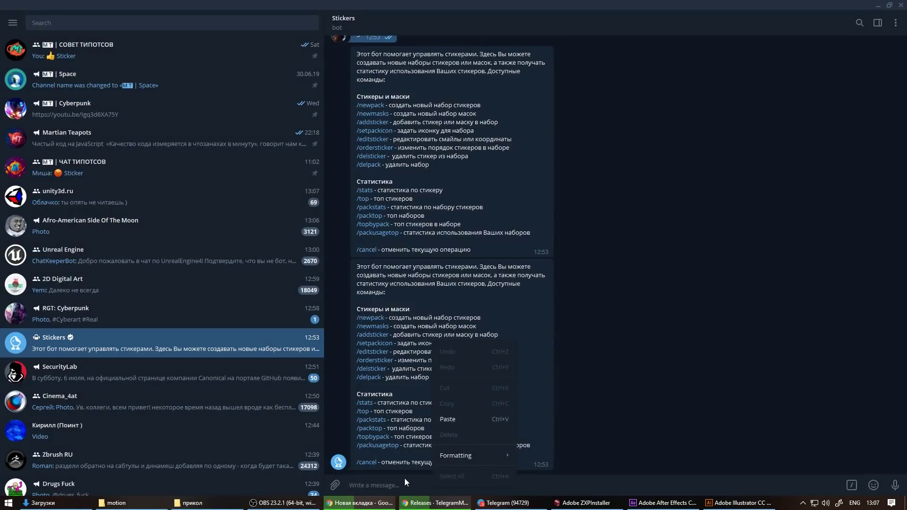
pyautogui.write('/newanimated')
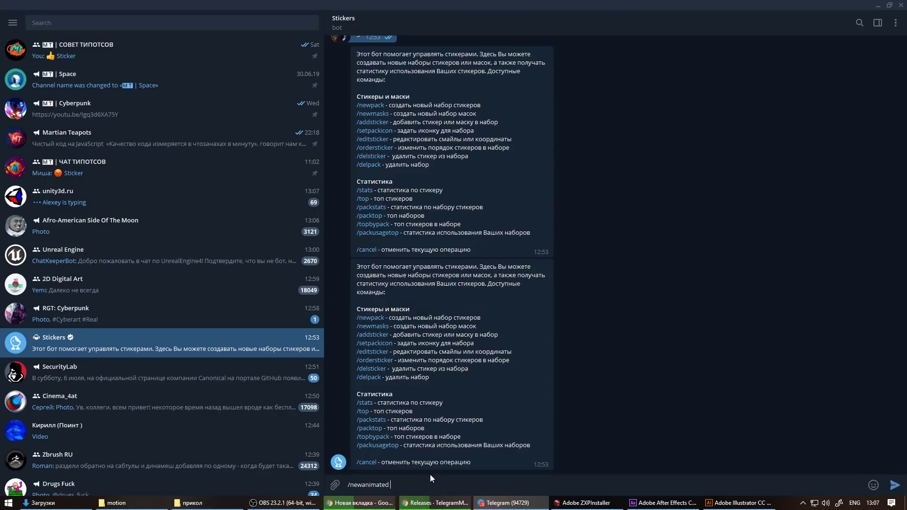
pyautogui.press('Return')
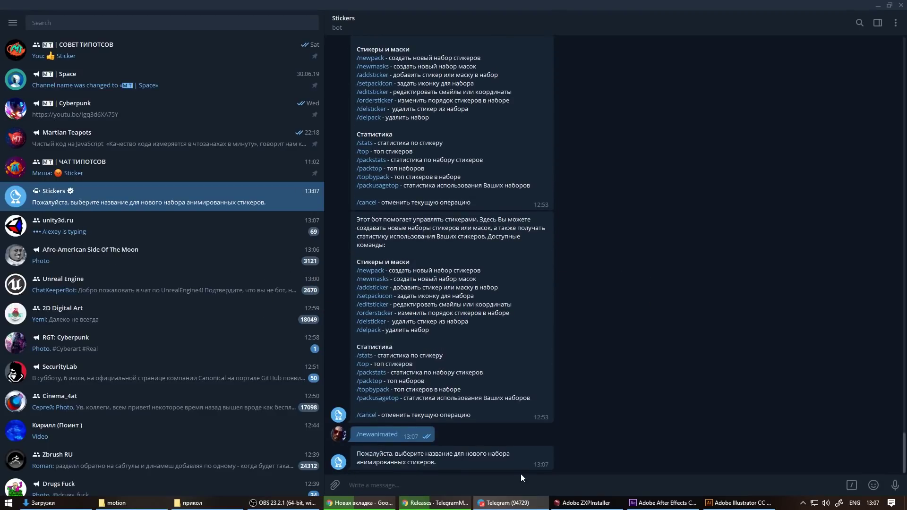
# Step: Name the new animated sticker set "Анимированные емоции" in a message to the bot
pyautogui.hotkey('alt', 'shift')
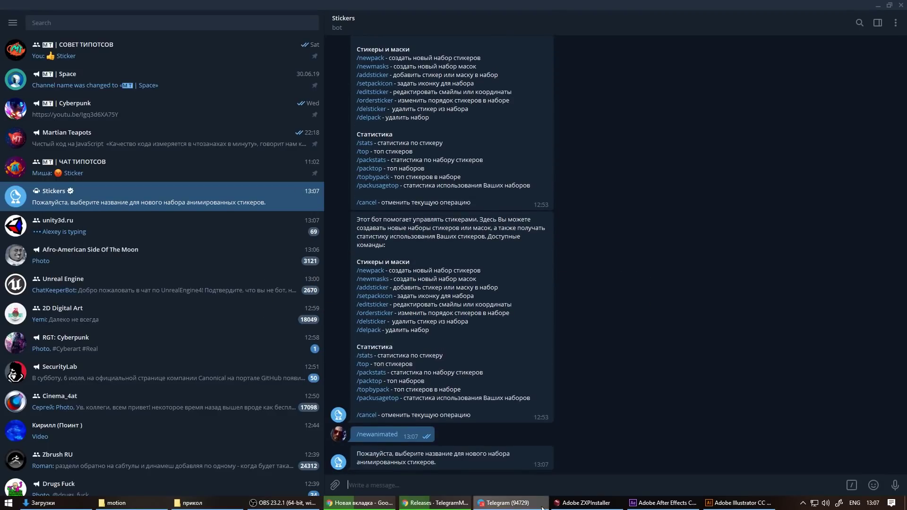
pyautogui.moveTo(361, 503)
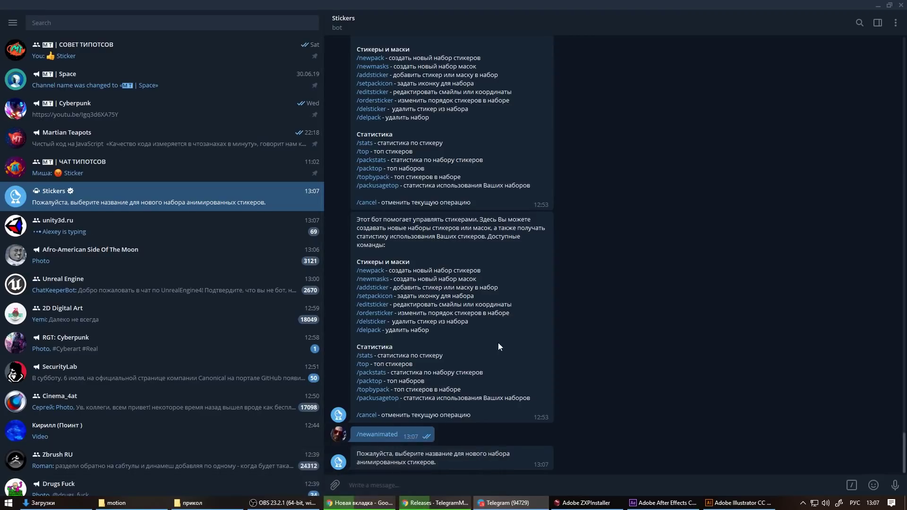
pyautogui.write('Ани')
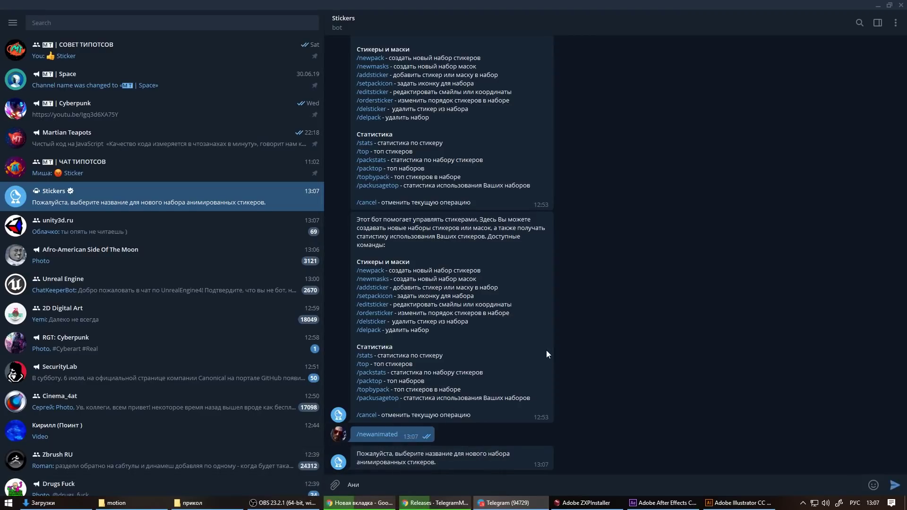
pyautogui.write('мированные емоции')
pyautogui.press('Return')
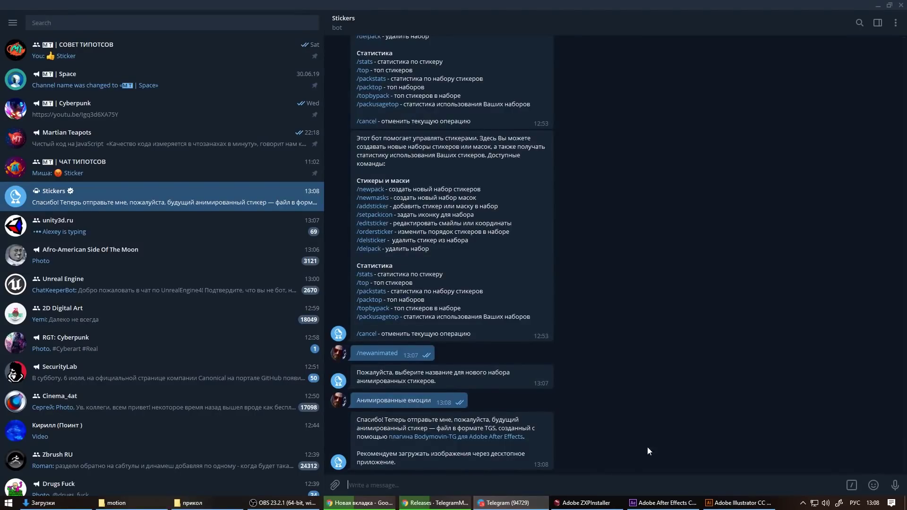
# Step: Send the yezyk.tgs file from the motion folder to the Stickers bot without a comment
pyautogui.click(511, 505)
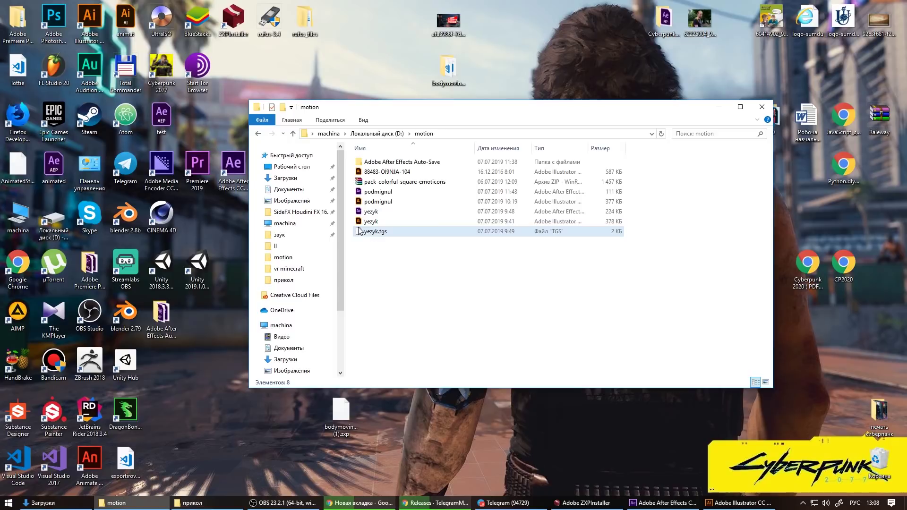
pyautogui.moveTo(370, 231); pyautogui.dragTo(547, 239)
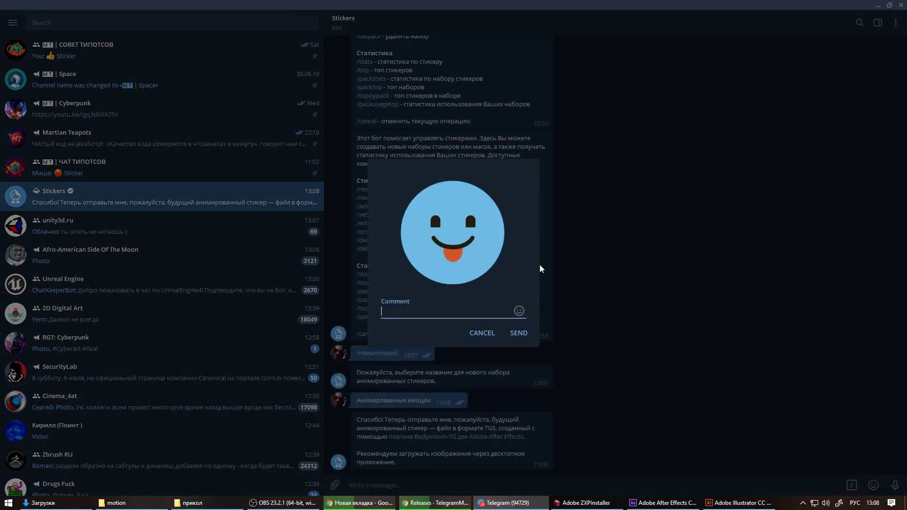
pyautogui.click(519, 333)
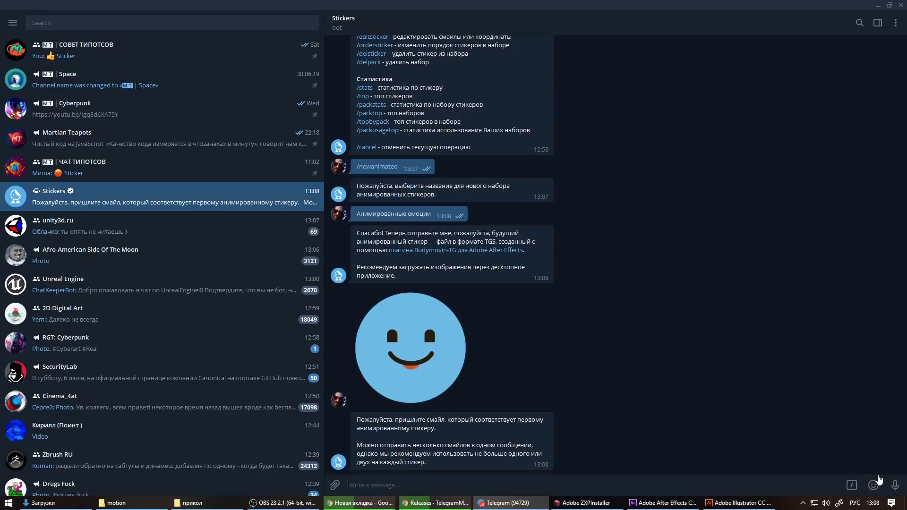
# Step: Send the stuck_out_tongue_winking_eye emoji as the match for the first animated sticker
pyautogui.moveTo(873, 485)
pyautogui.click(778, 136)
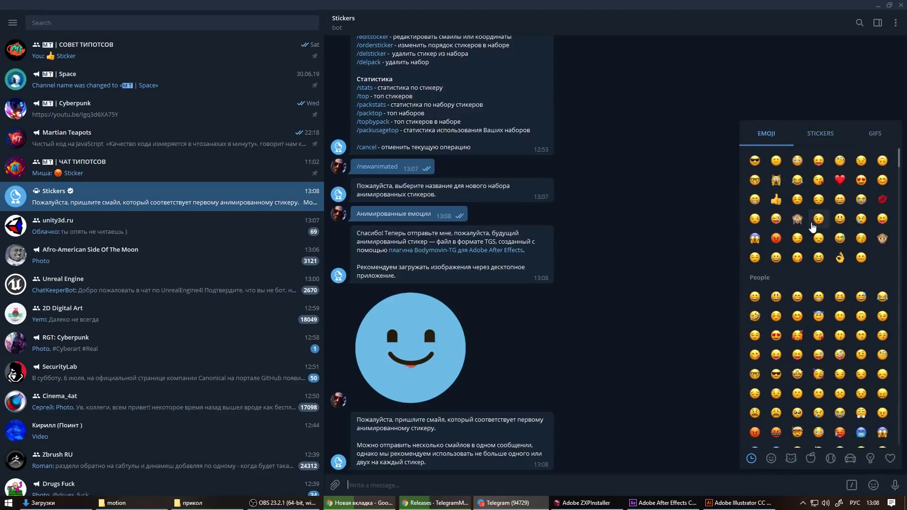
pyautogui.click(776, 219)
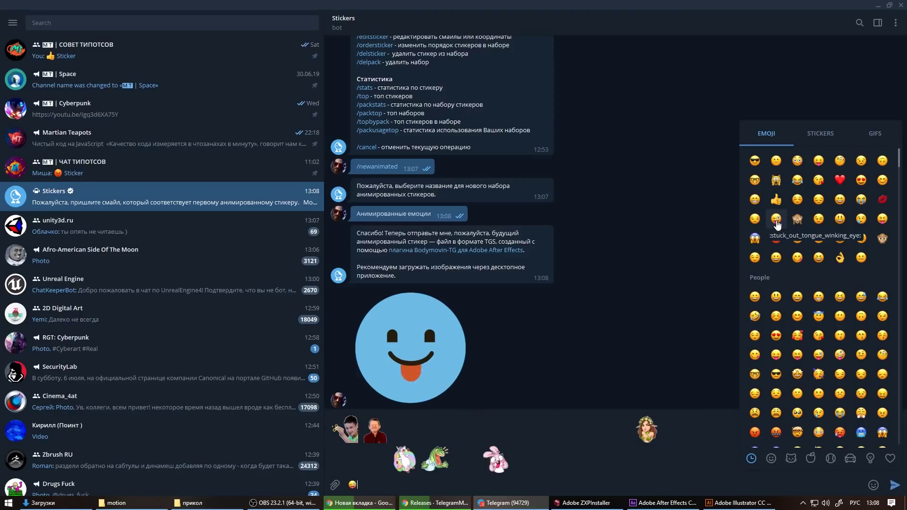
pyautogui.click(896, 486)
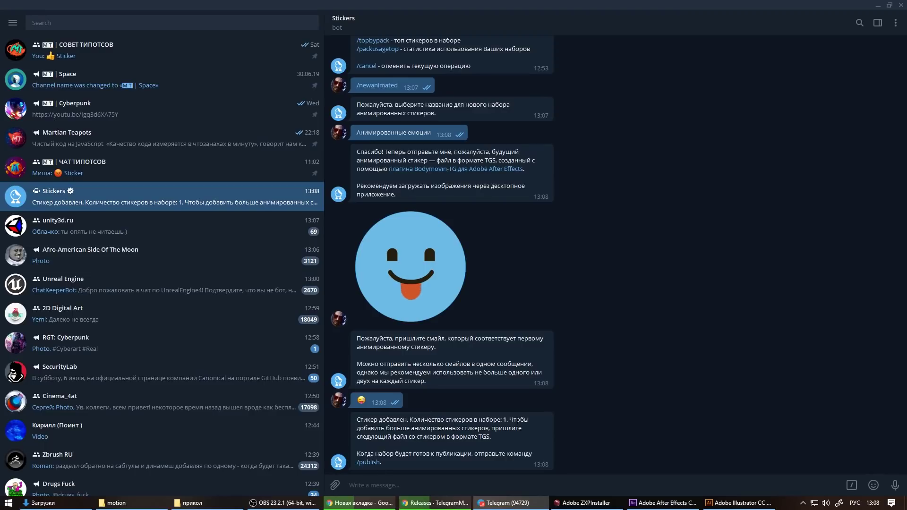
# Step: Send the bot /publish for the "Анимированные емоции" set and skip setting a set icon
pyautogui.click(370, 463)
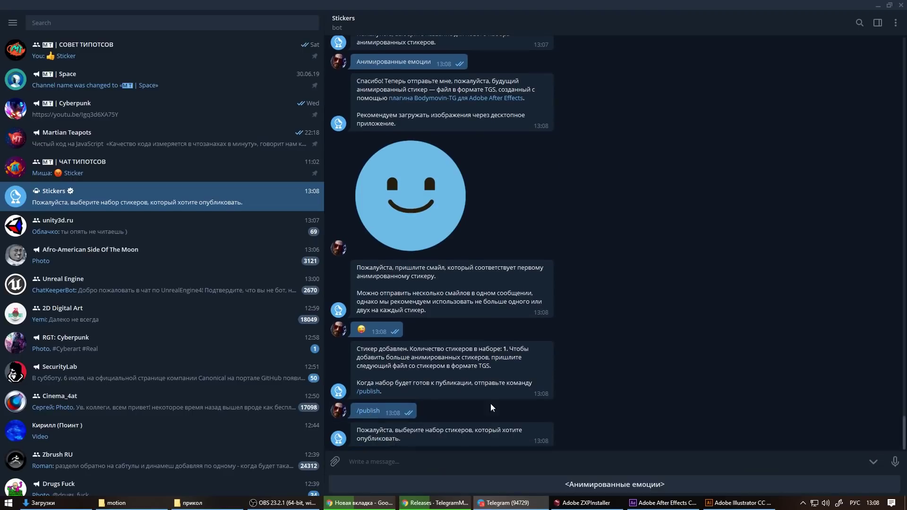
pyautogui.click(569, 491)
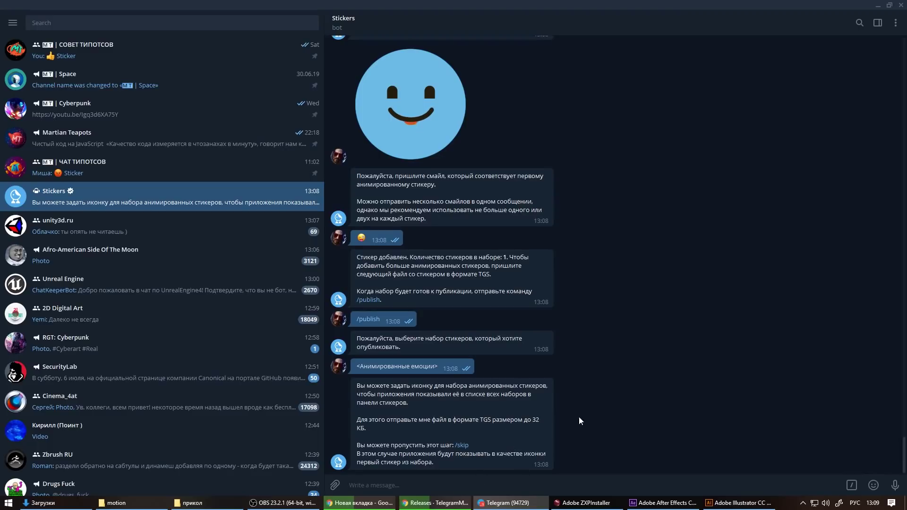
pyautogui.click(461, 445)
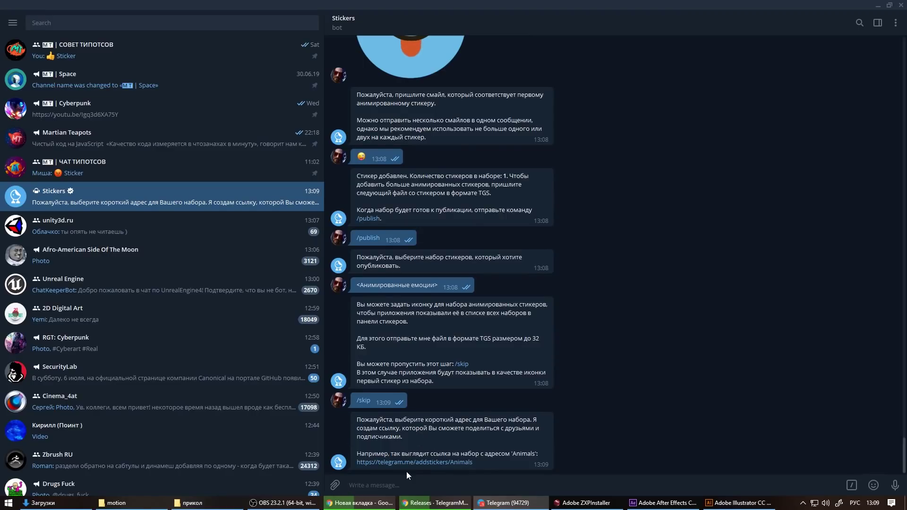
# Step: Give the sticker set the short address martianteaanime and open the link to the published set
pyautogui.hotkey('alt', 'shift')
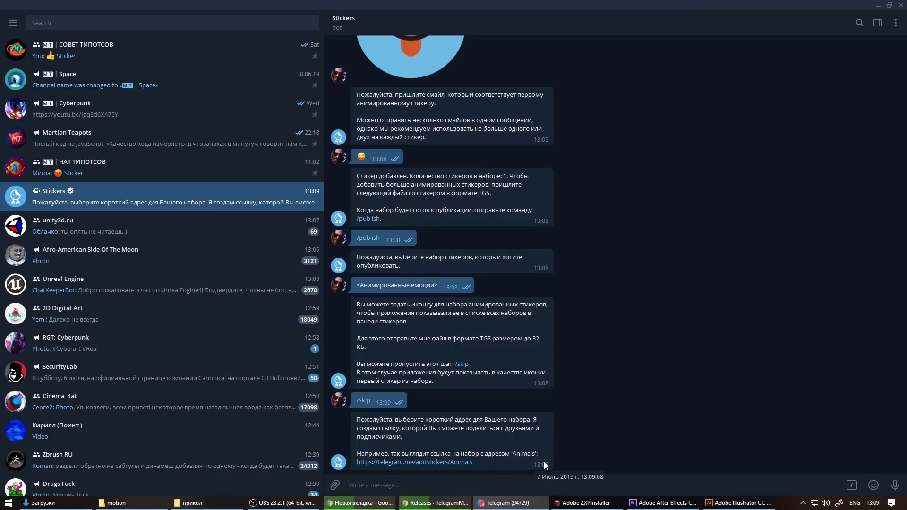
pyautogui.write('martianteaanime')
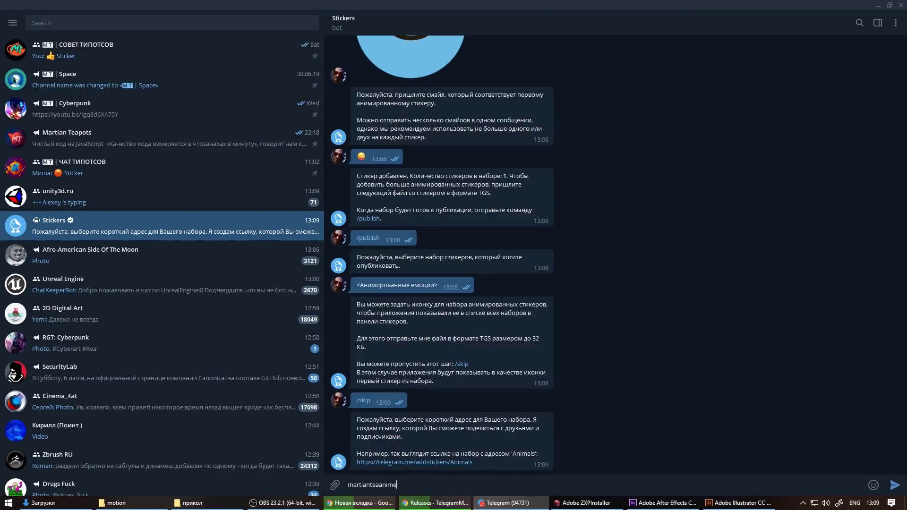
pyautogui.press('Return')
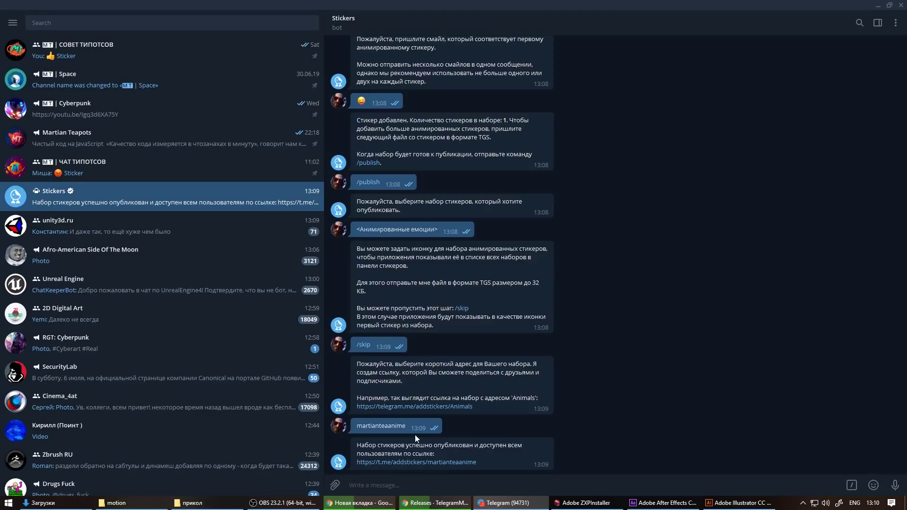
pyautogui.click(427, 462)
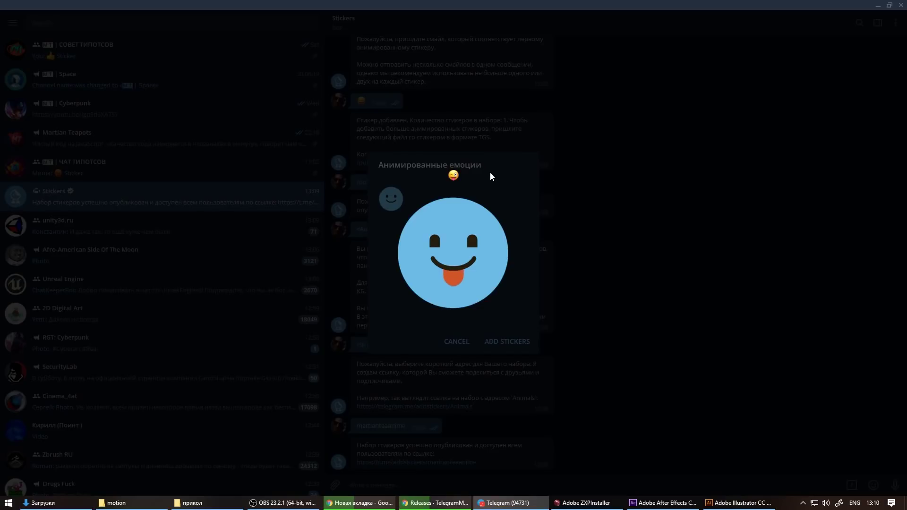